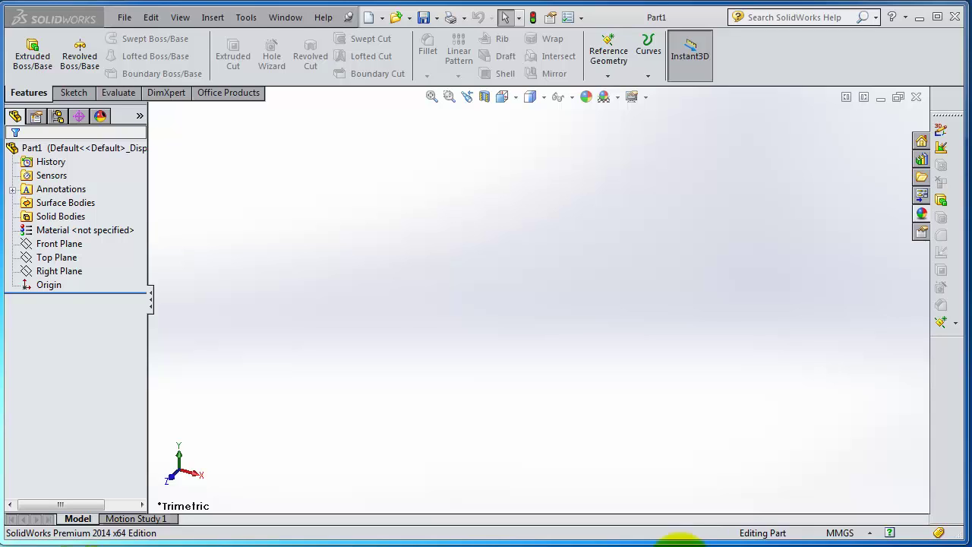
- Start Sketch1 on the Front Plane using its context toolbar
left_click(53, 243)
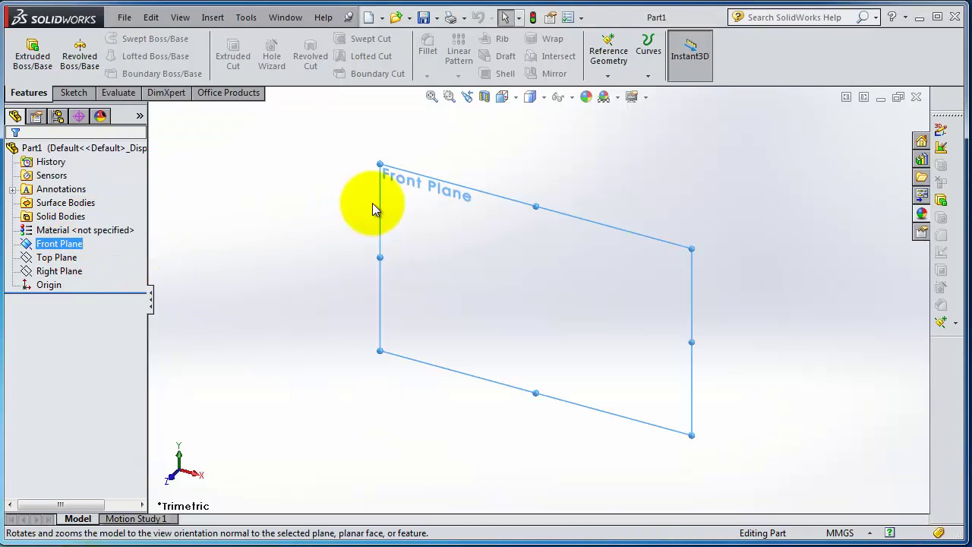
left_click(57, 243)
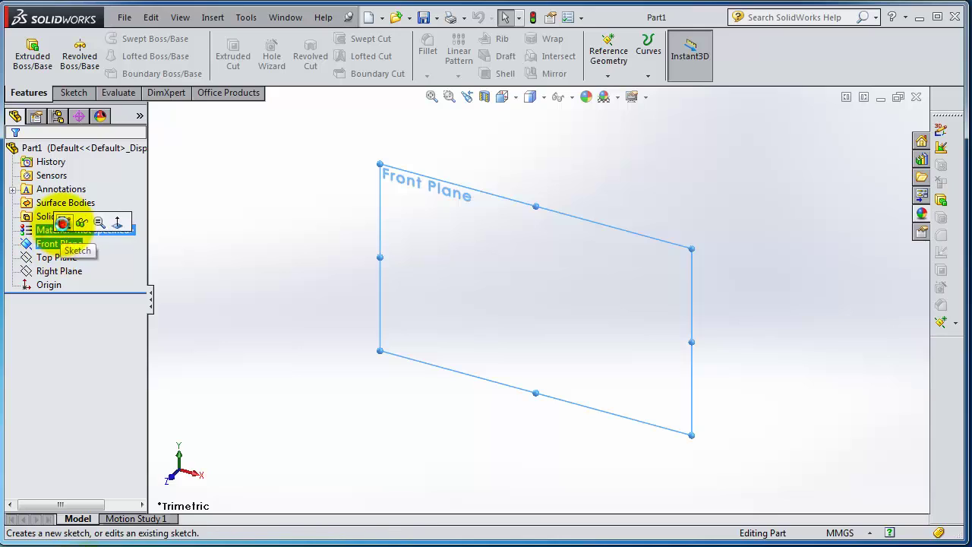
left_click(63, 221)
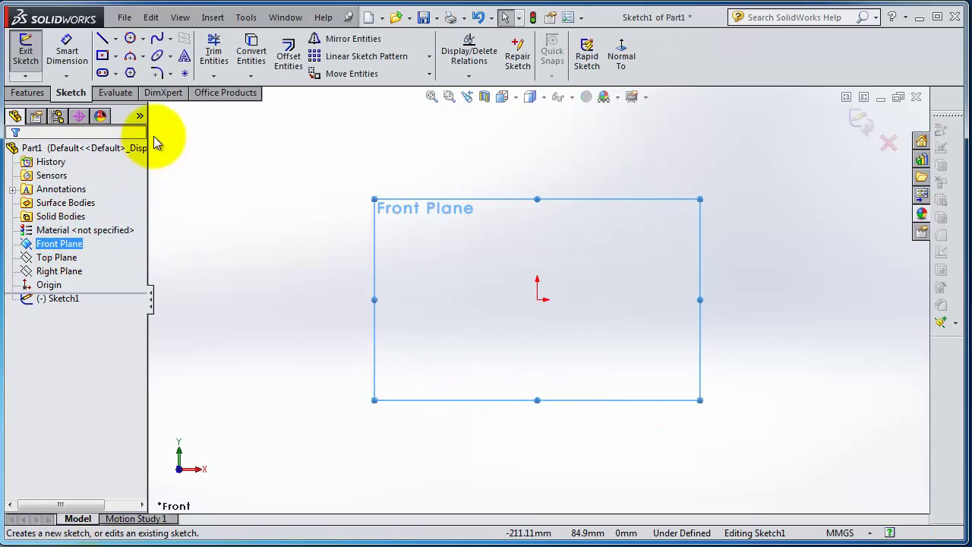
left_click(170, 76)
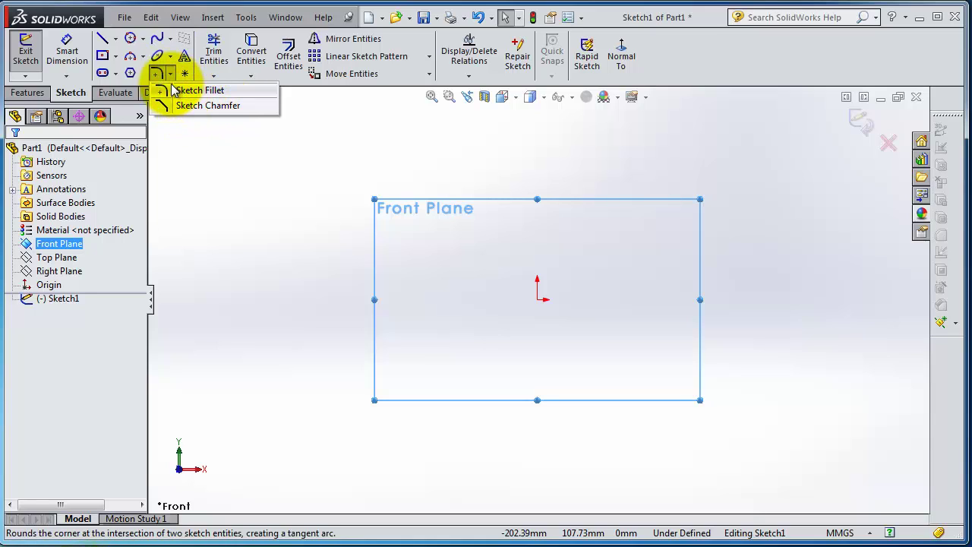
- Draw two connected lines rising from left of the origin to a peak and down right
left_click(218, 193)
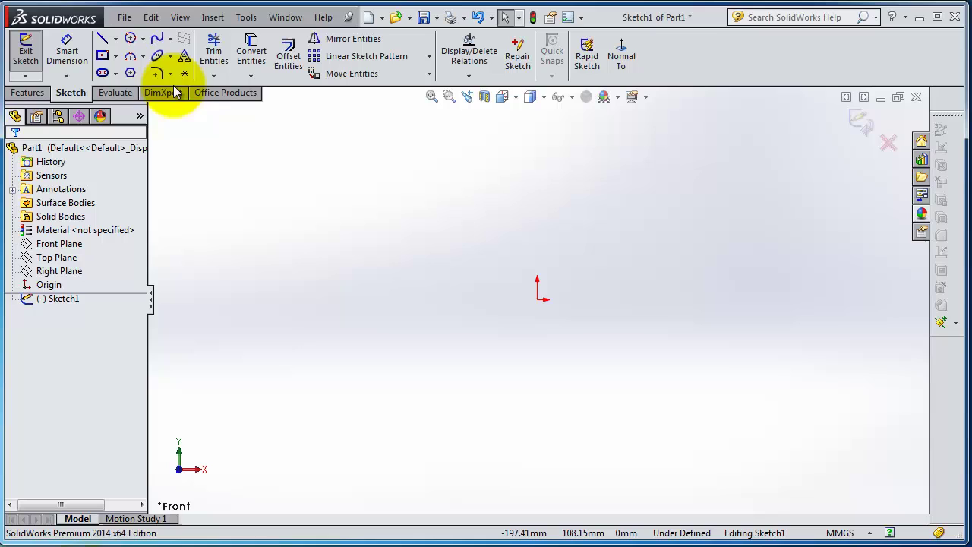
left_click(103, 42)
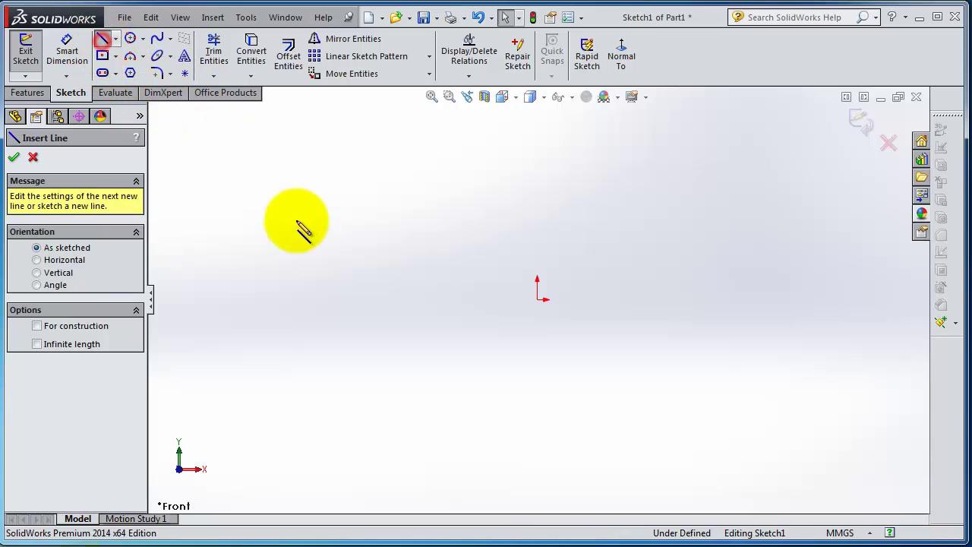
left_click(279, 317)
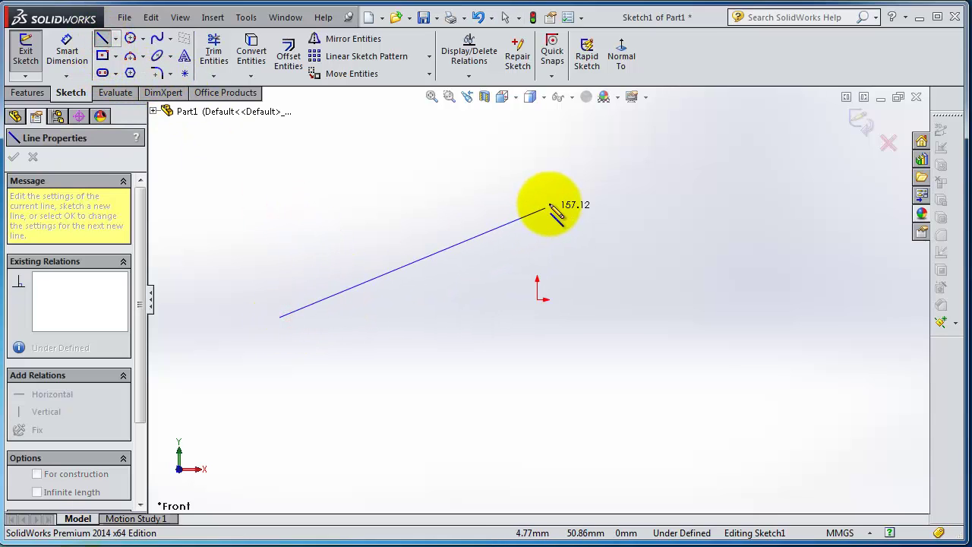
left_click(549, 203)
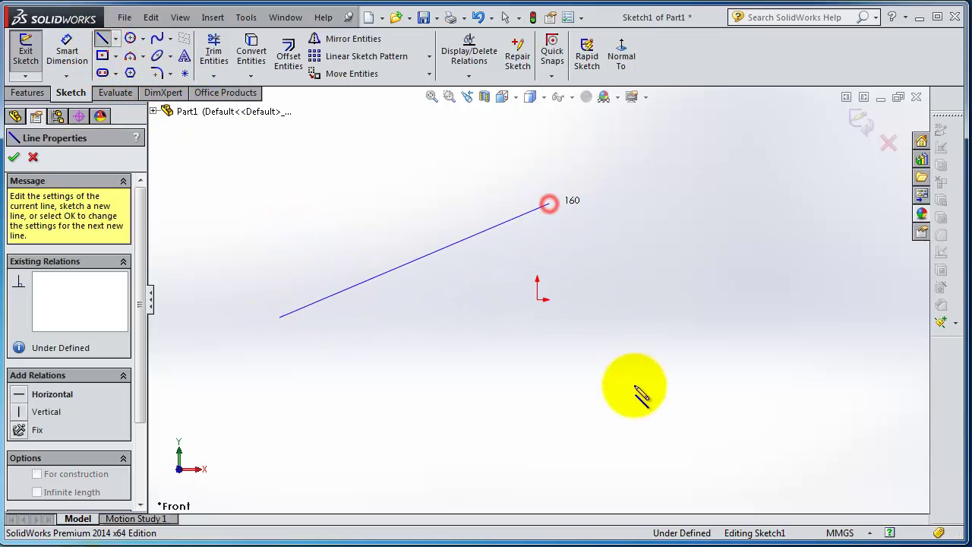
double_click(657, 341)
left_click(654, 337)
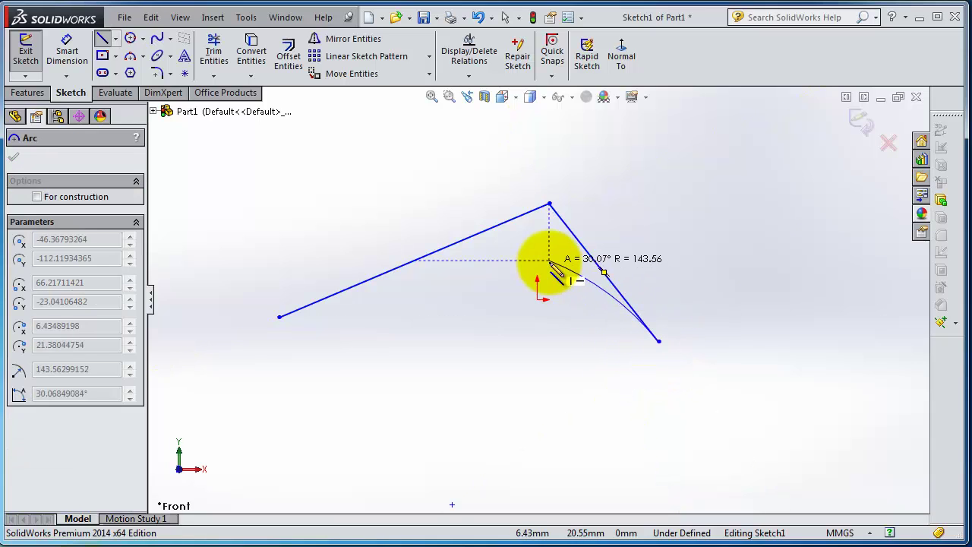
key("Escape")
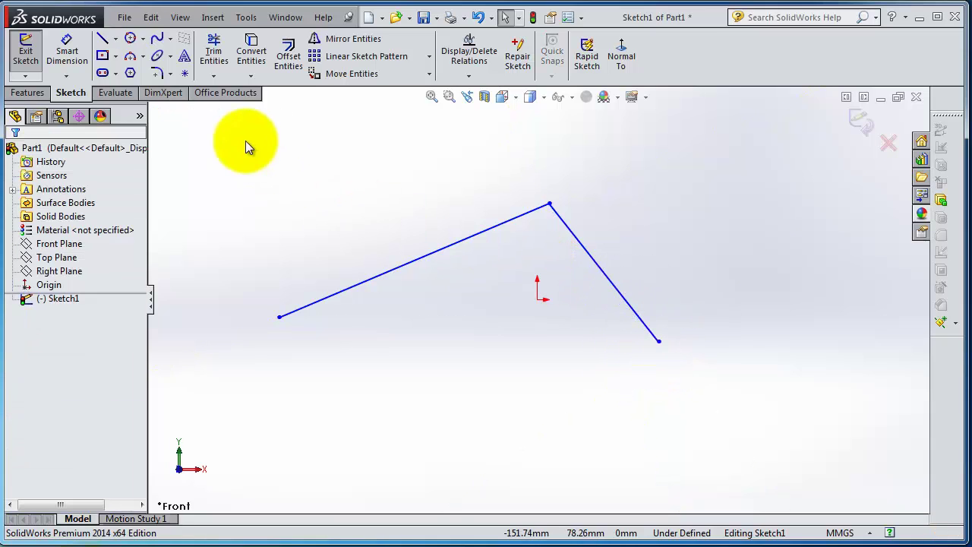
- Draw a center rectangle below the two lines
left_click(101, 56)
left_click(355, 426)
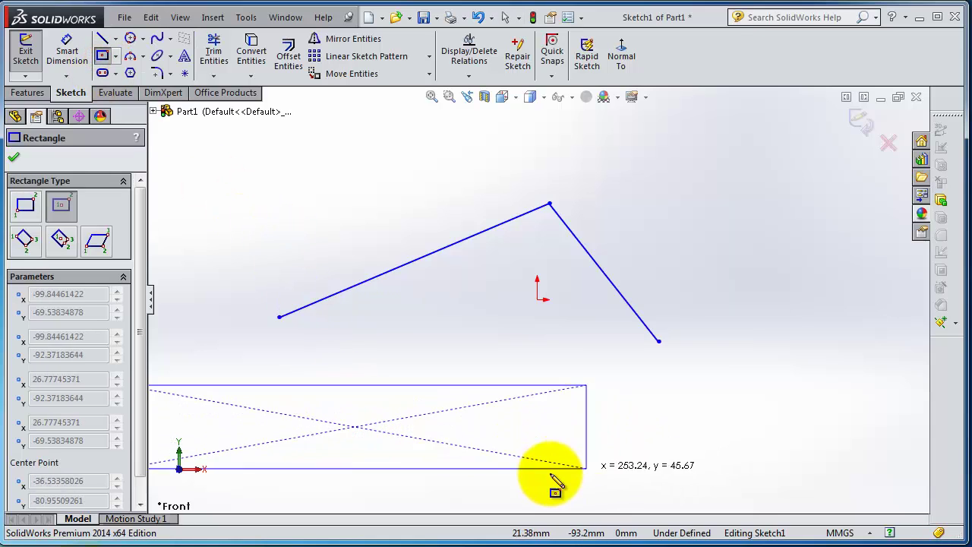
left_click(499, 488)
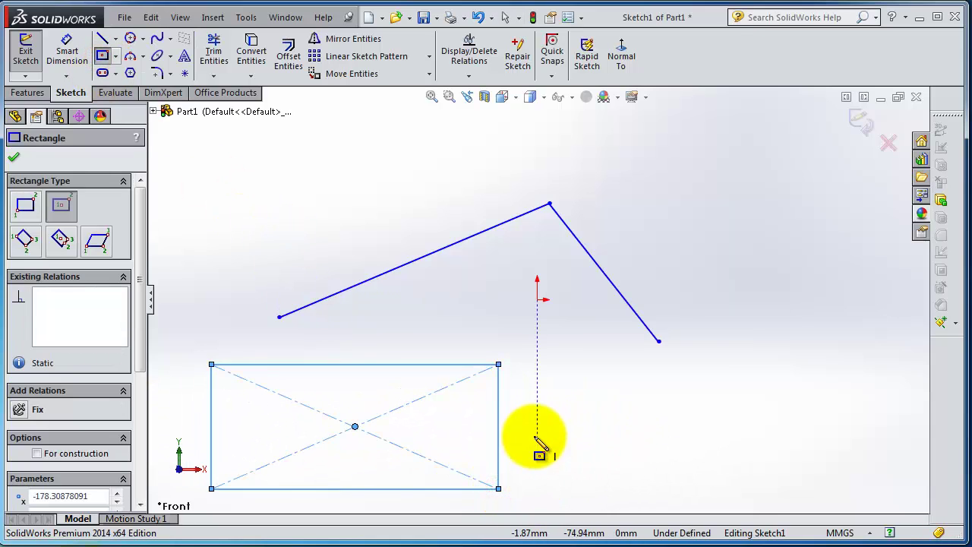
key("Escape")
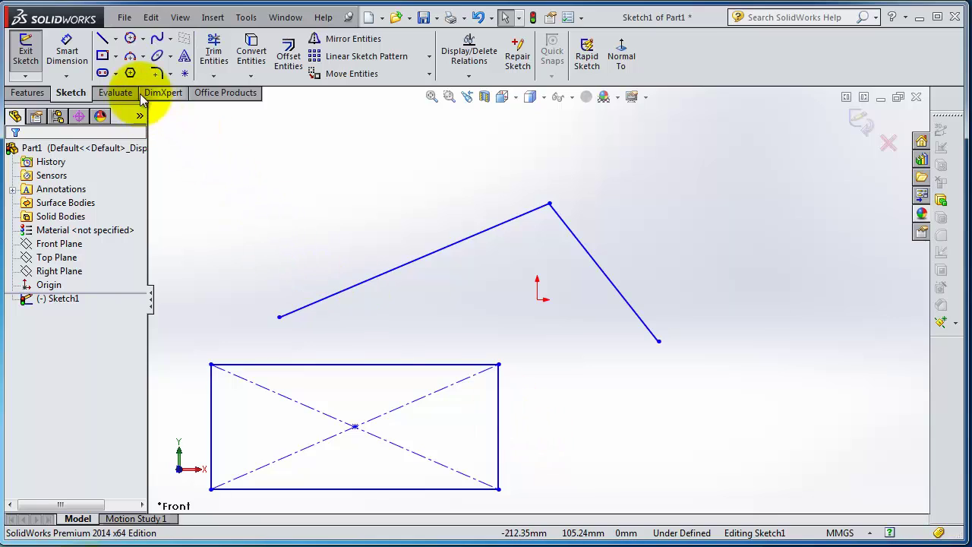
- Fillet the left and right lines at their peak with a 5 mm radius
left_click(161, 75)
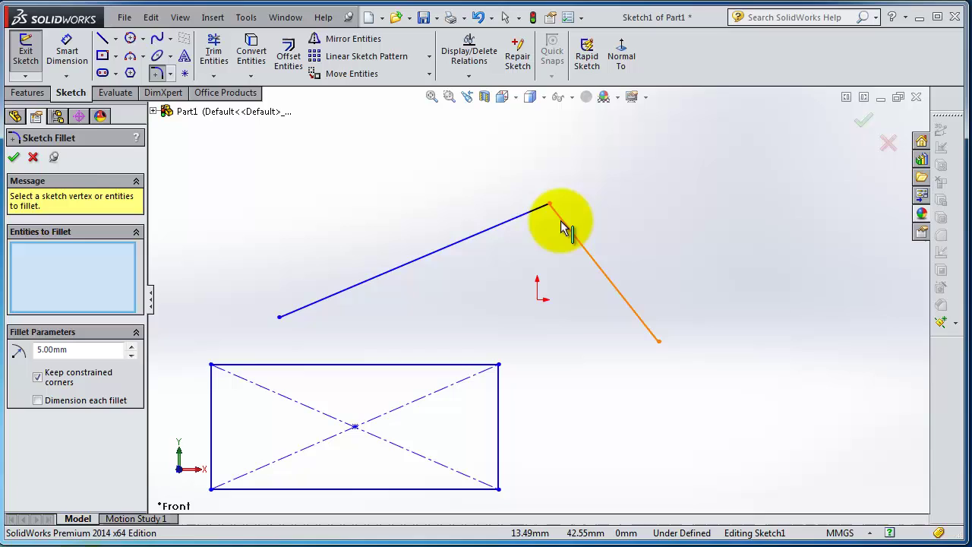
left_click(531, 213)
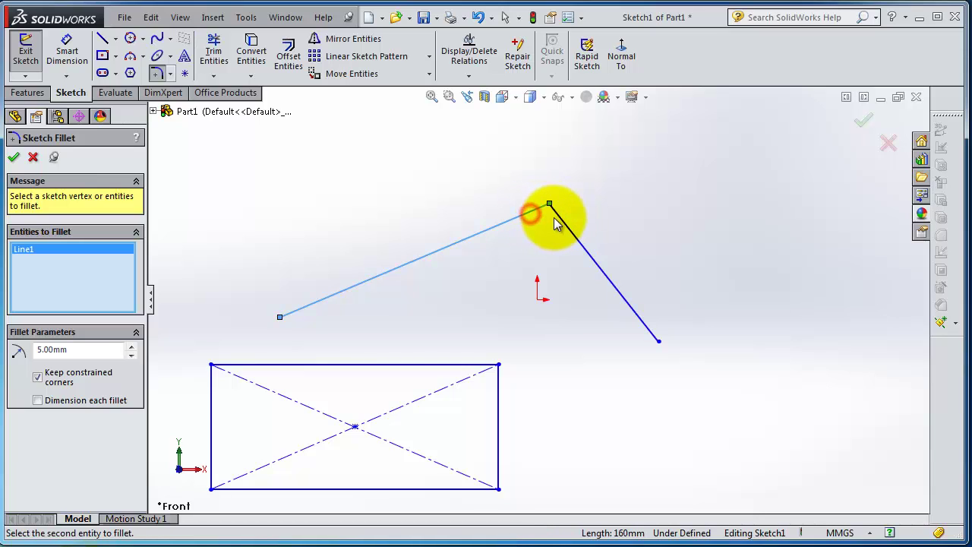
left_click(559, 218)
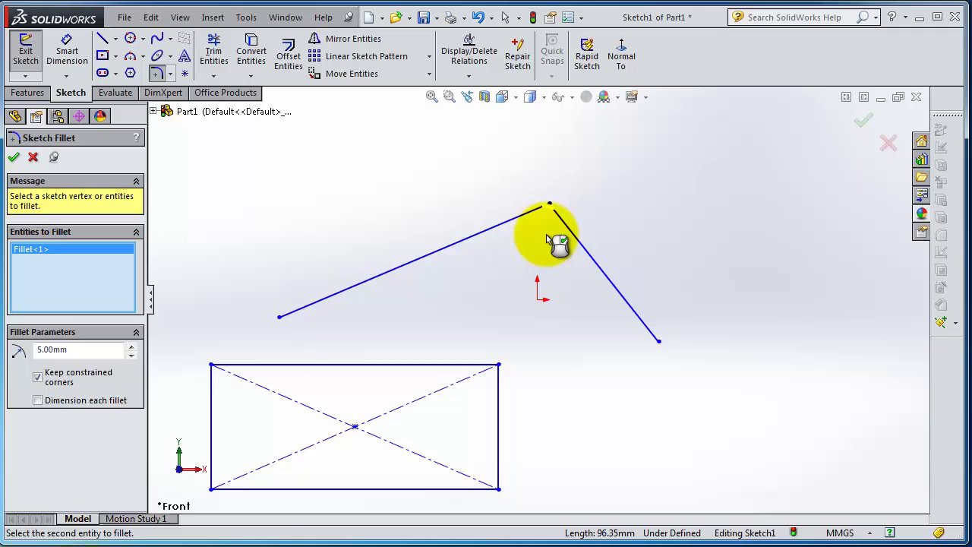
left_click(16, 157)
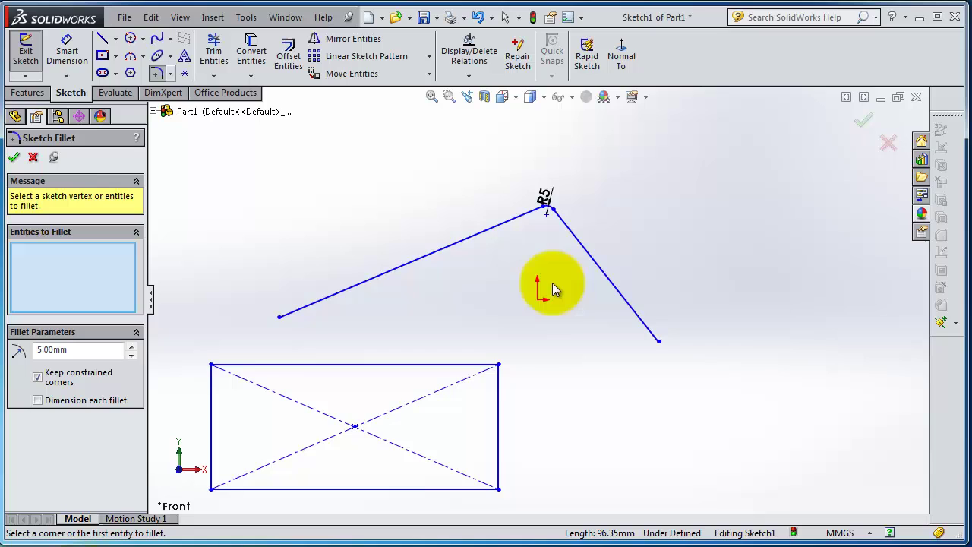
scroll(536, 350, "down", 2)
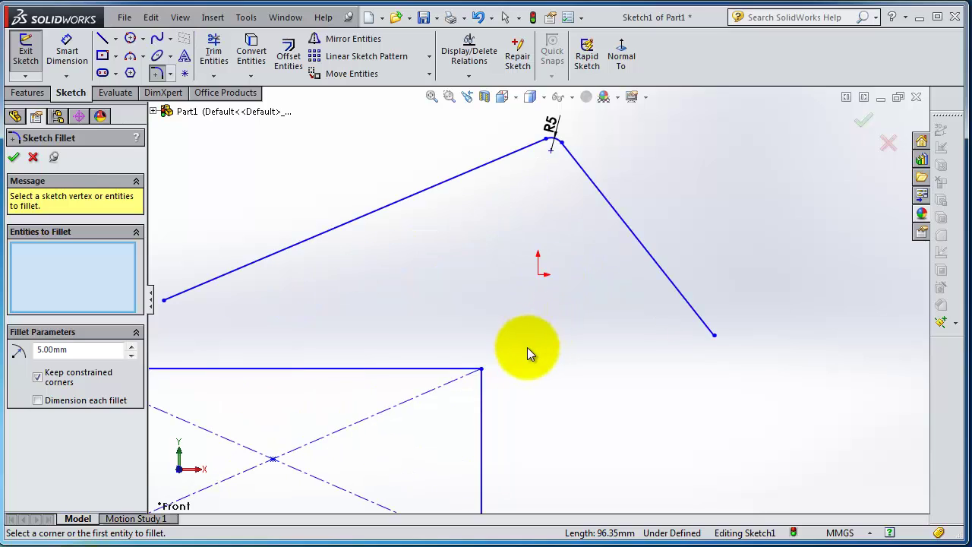
left_click(481, 374)
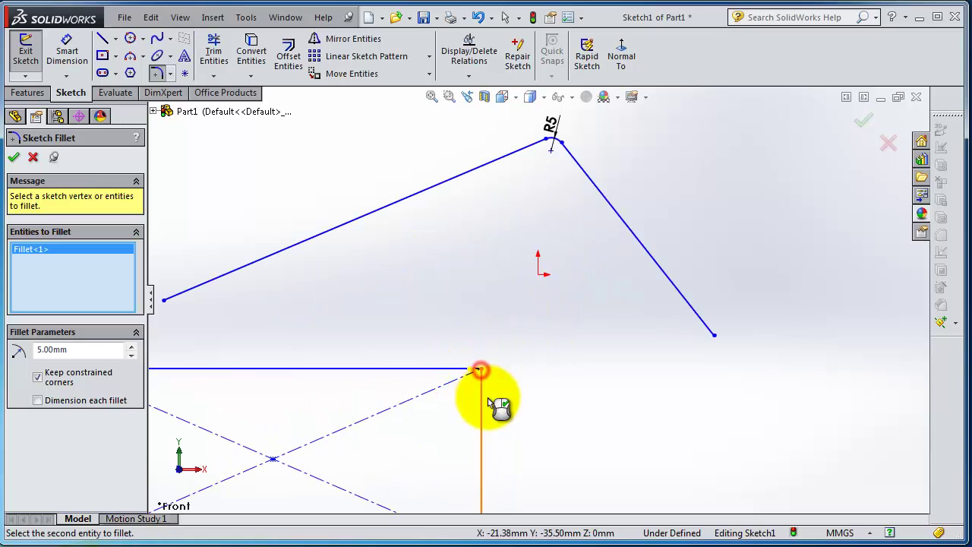
scroll(498, 405, "up", 2)
double_click(67, 349)
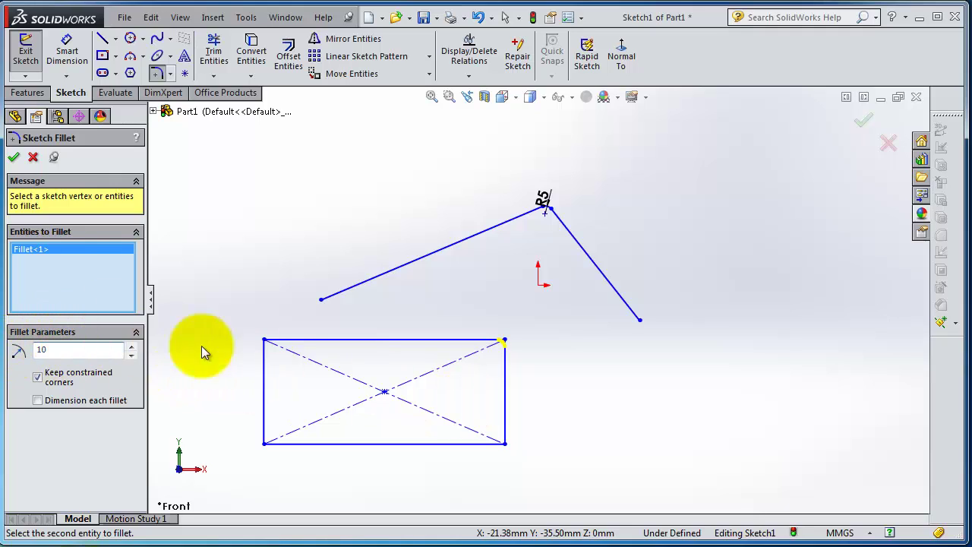
left_click(505, 443)
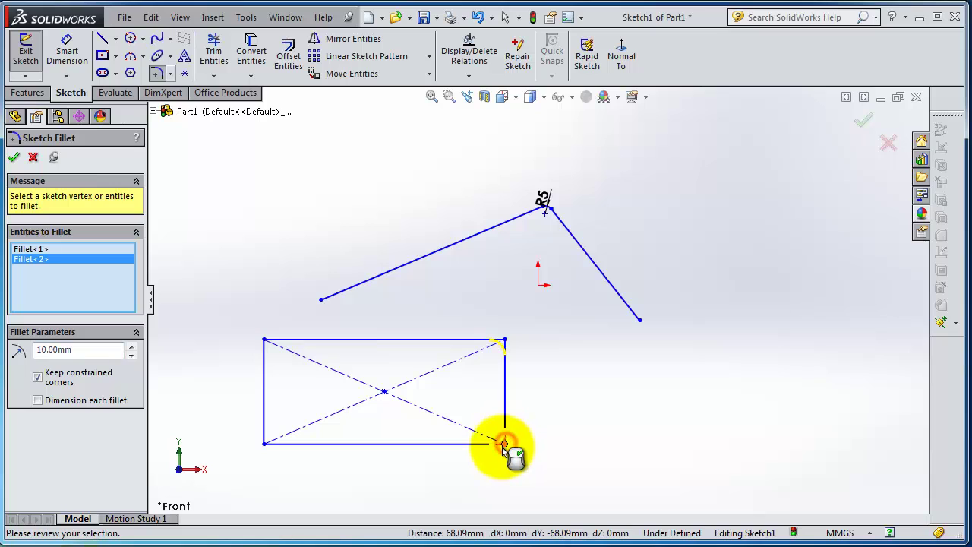
left_click(265, 443)
left_click(264, 340)
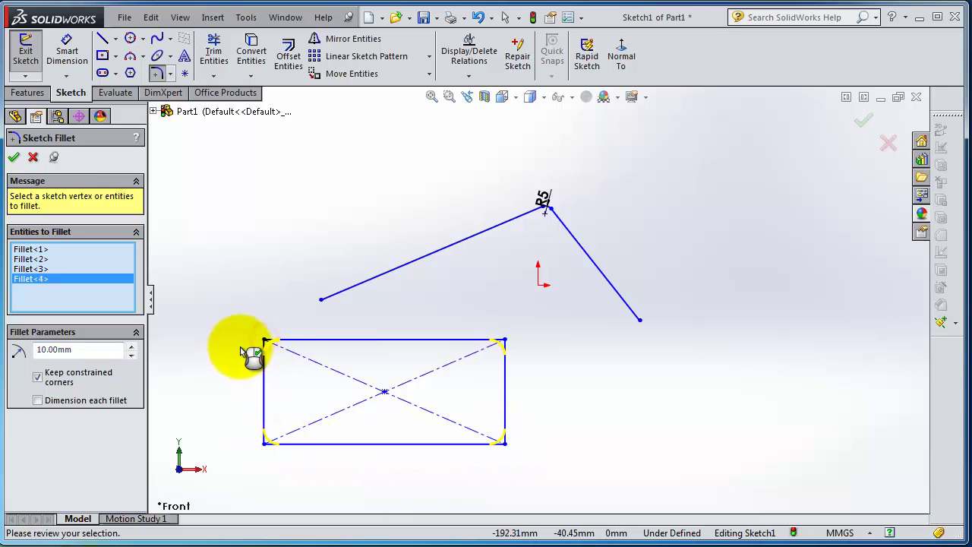
right_click(238, 348)
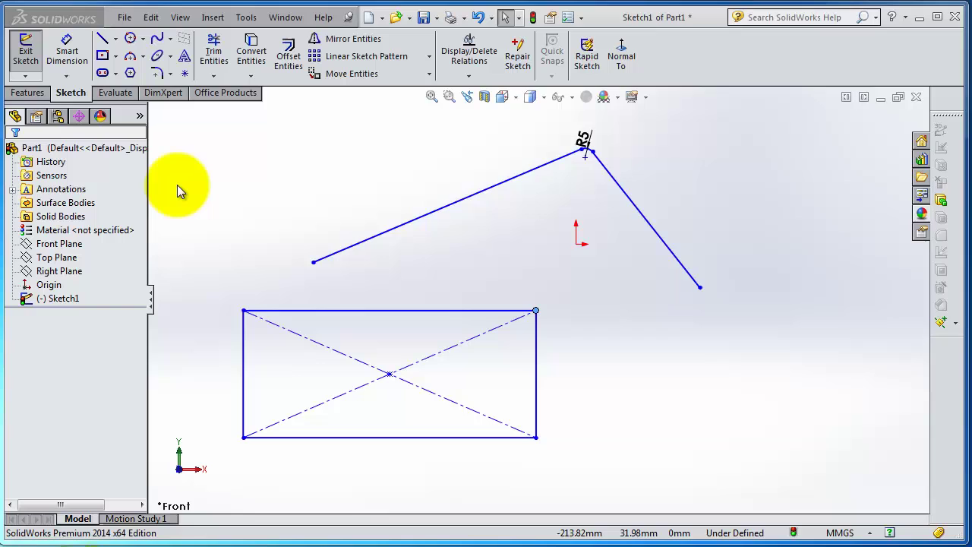
- Lasso the rectangle's corners and apply dimensioned 10 mm sketch fillets to all four
left_click(156, 73)
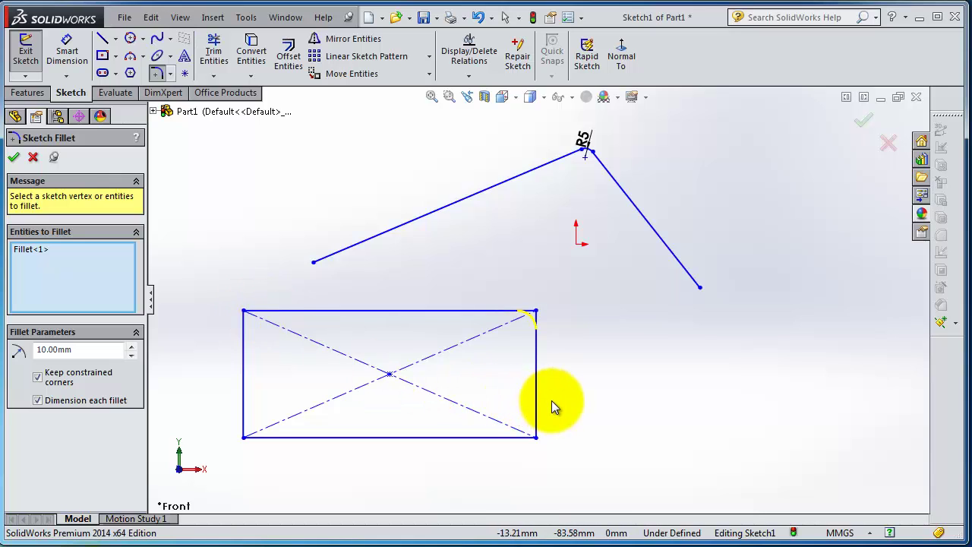
mouse_move(552, 402)
left_mouse_down()
mouse_move(551, 437)
mouse_move(511, 451)
mouse_move(404, 459)
mouse_move(230, 447)
mouse_move(199, 394)
mouse_move(196, 296)
mouse_move(245, 268)
mouse_move(461, 271)
mouse_move(512, 293)
mouse_move(534, 317)
mouse_move(557, 402)
left_mouse_up()
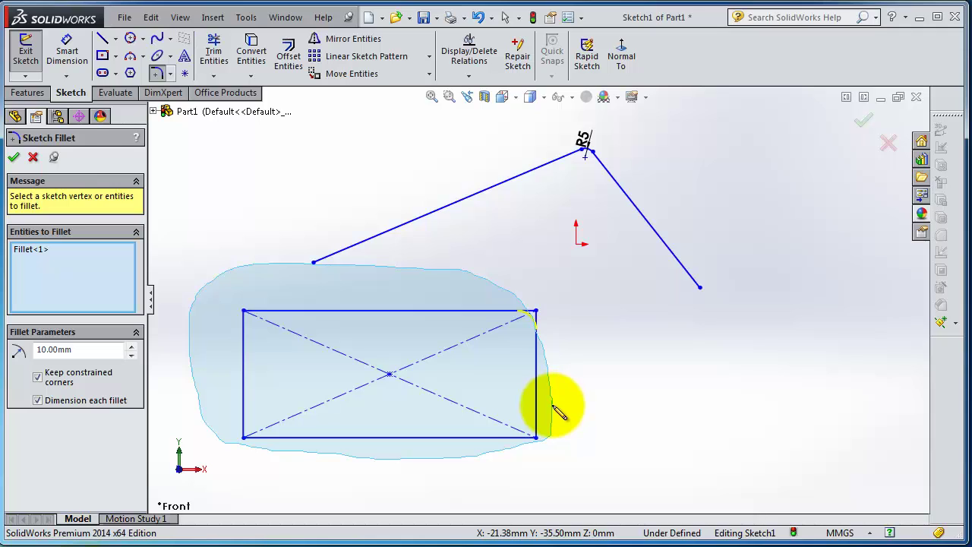
left_click_drag(558, 412, 554, 414)
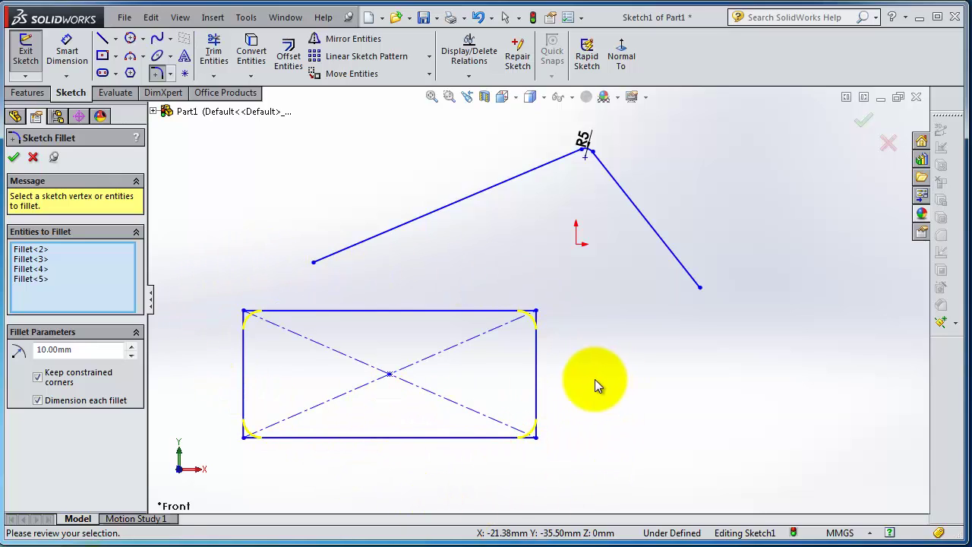
left_click(14, 157)
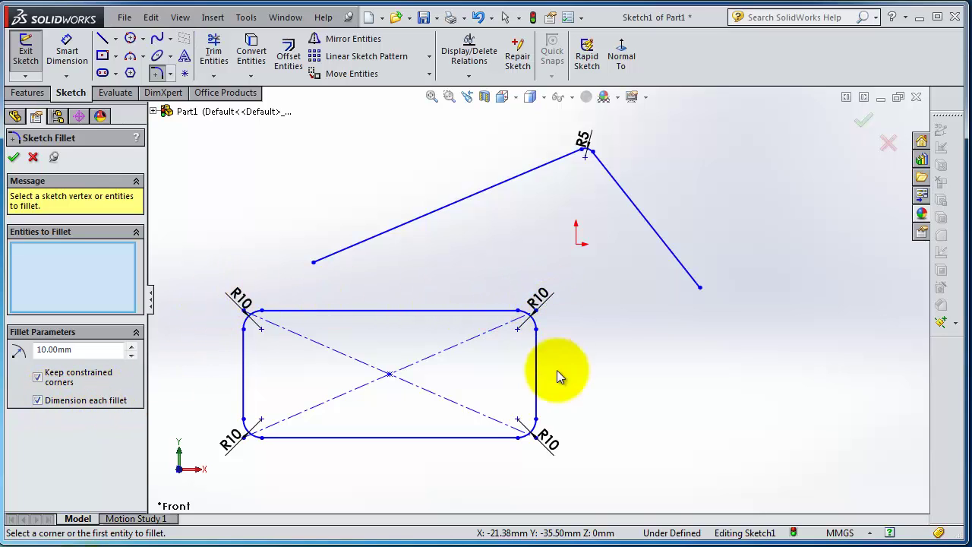
- Start a line chain near the rectangle, zigzagging up to a top peak and back down
scroll(577, 357, "up", 2)
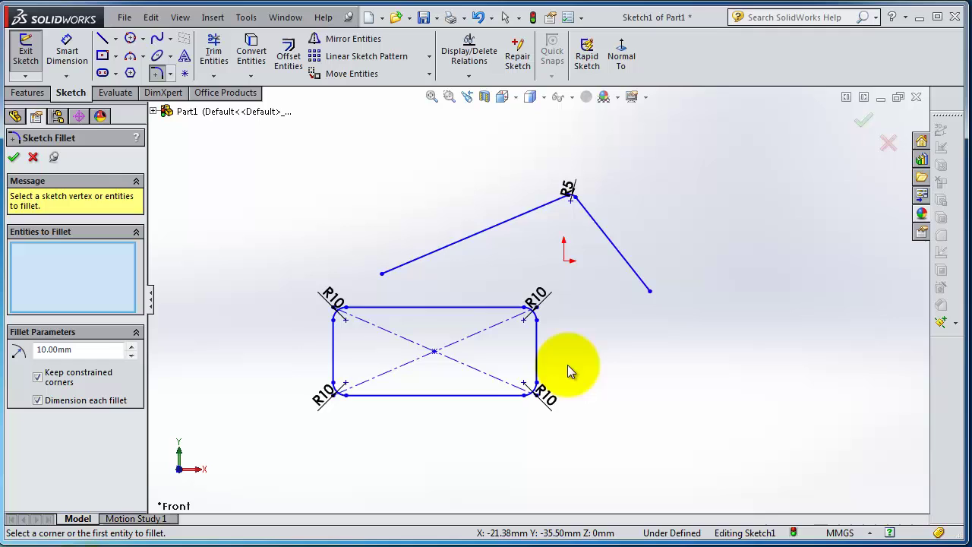
left_click(101, 38)
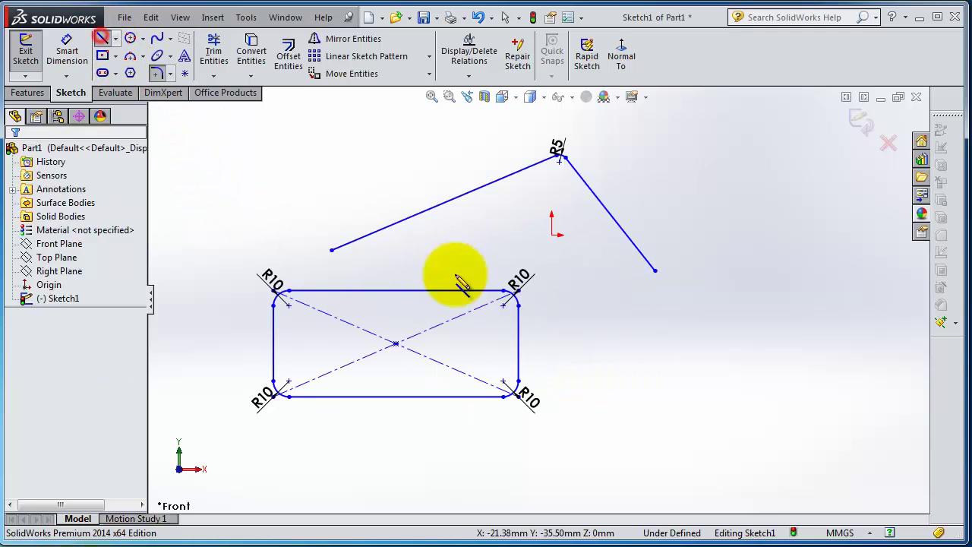
scroll(641, 410, "up", 2)
scroll(613, 408, "down", 2)
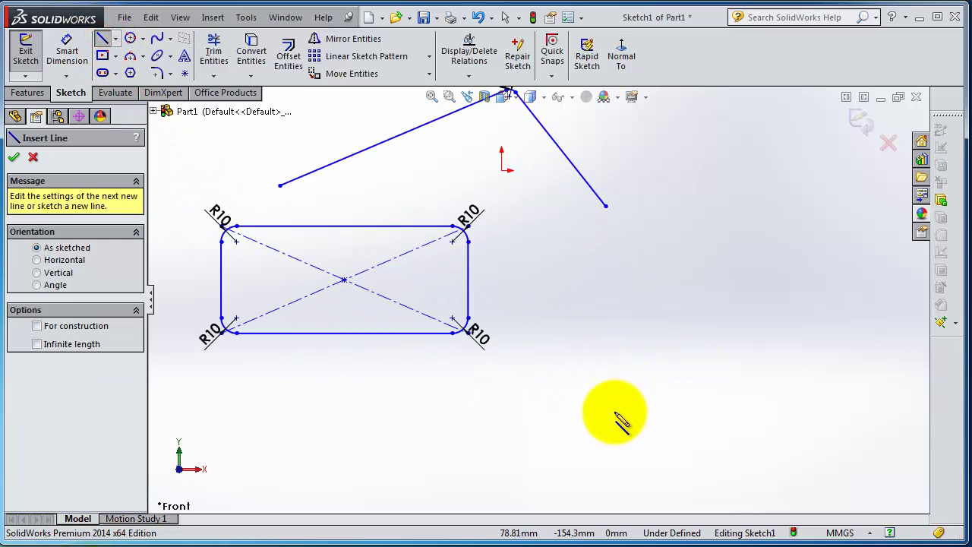
left_click(564, 385)
left_click(676, 257)
left_click(793, 360)
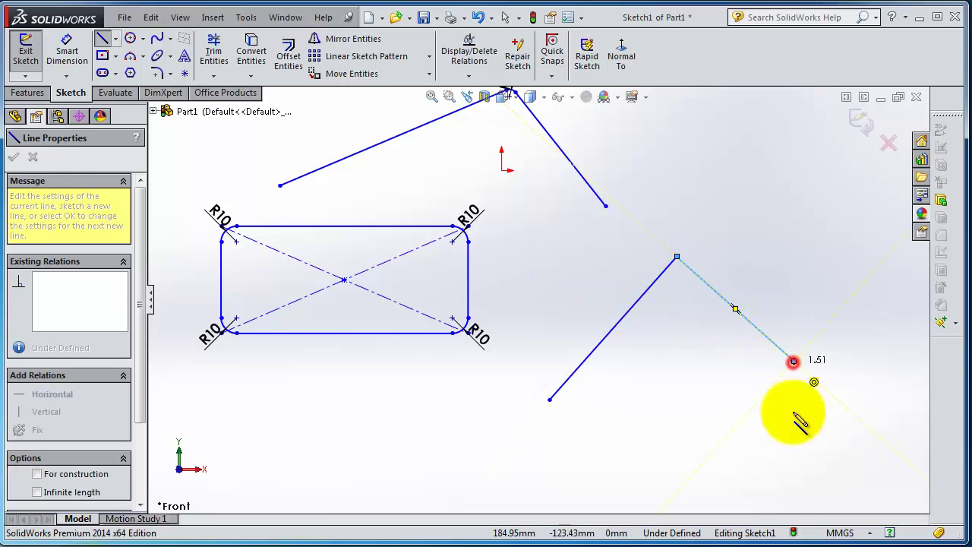
left_click(728, 474)
left_click(693, 342)
left_click(599, 445)
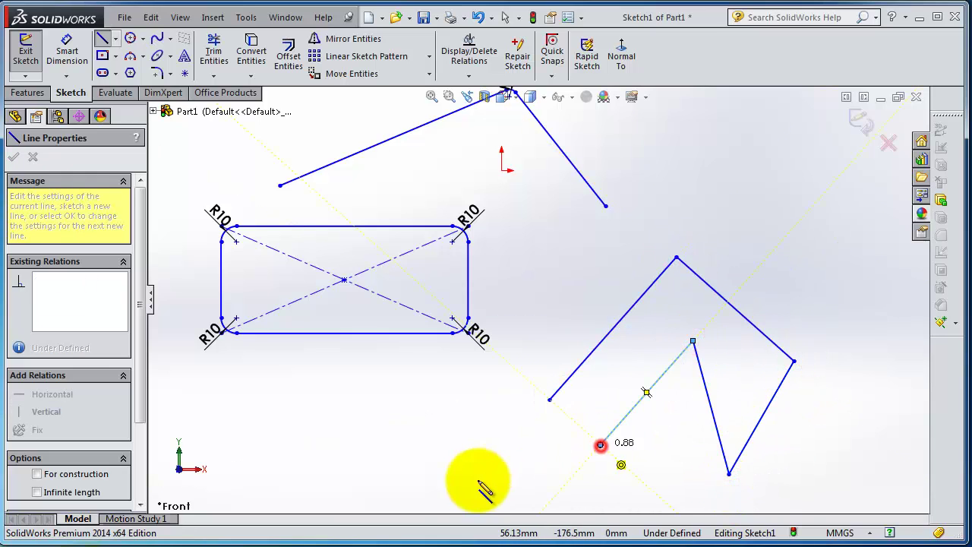
- Continue the zigzag along the bottom and left with a small notch, closing it onto its start
left_click(393, 484)
left_click(373, 407)
left_click(468, 436)
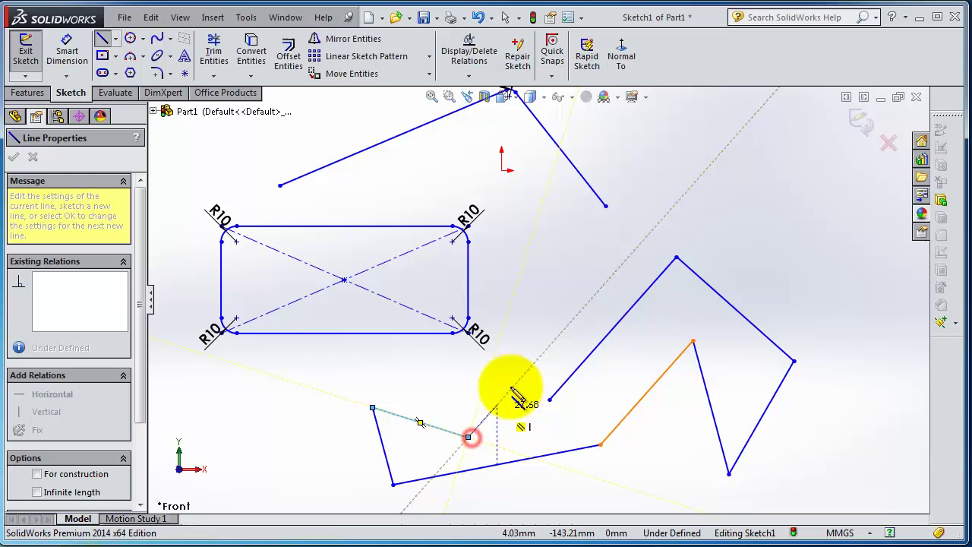
left_click(510, 376)
left_click(538, 429)
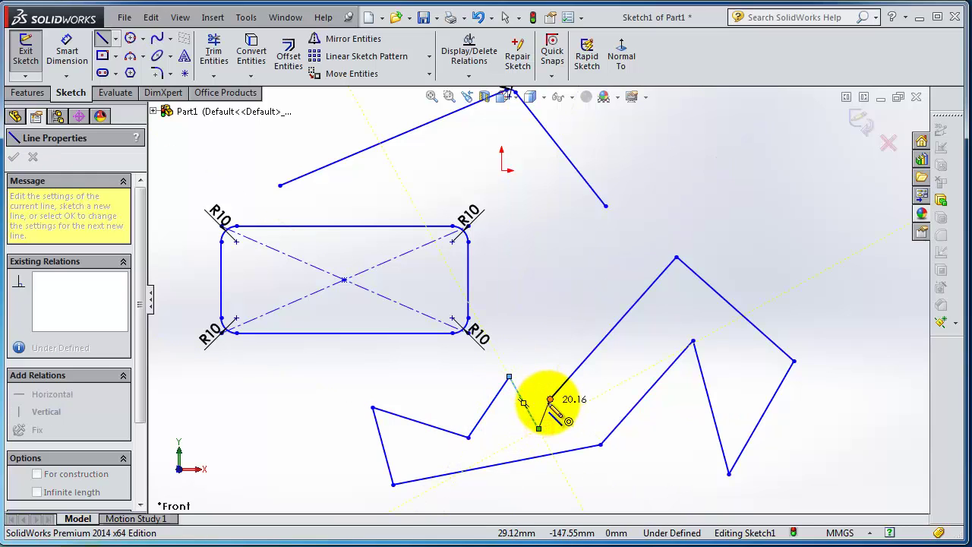
left_click(550, 399)
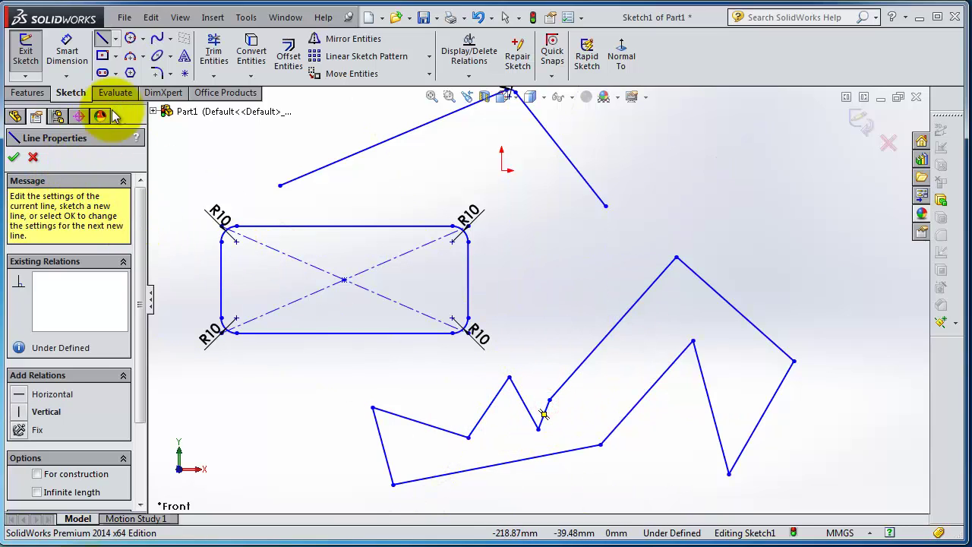
left_click(155, 74)
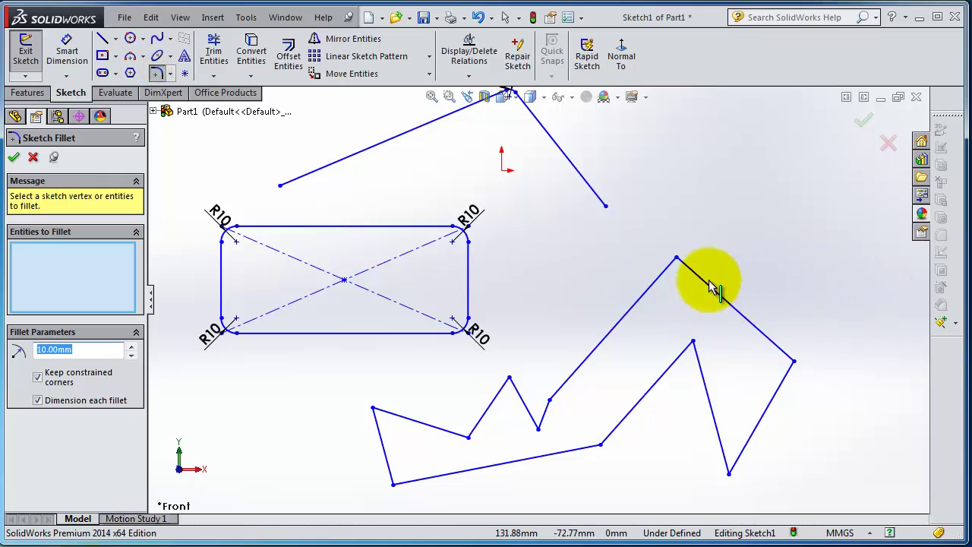
- Pick the zigzag's top peak, lasso the outline, and apply 10 mm fillets to its corners
left_click(677, 258)
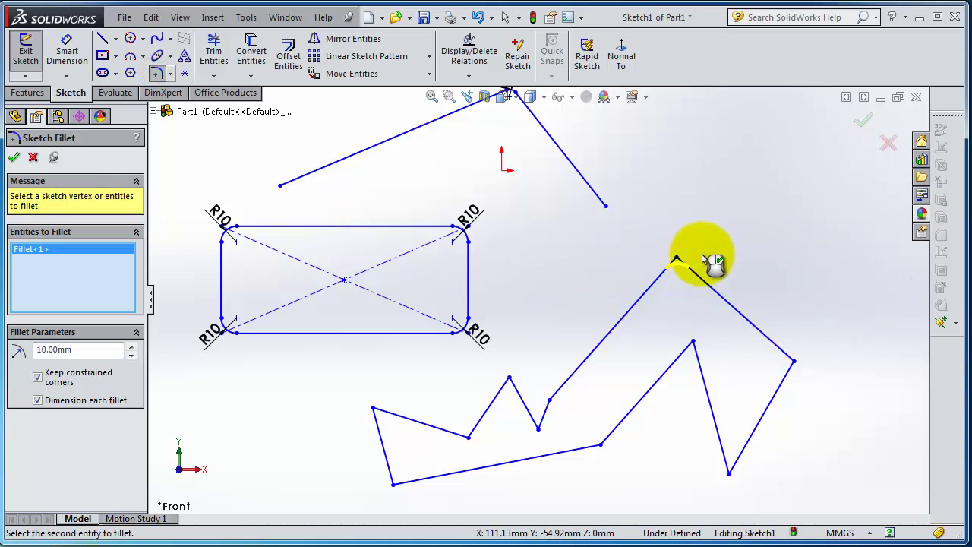
mouse_move(703, 258)
left_mouse_down()
mouse_move(834, 363)
mouse_move(702, 486)
mouse_move(338, 494)
mouse_move(310, 454)
mouse_move(380, 389)
mouse_move(590, 323)
mouse_move(611, 258)
mouse_move(672, 245)
mouse_move(731, 267)
left_mouse_up()
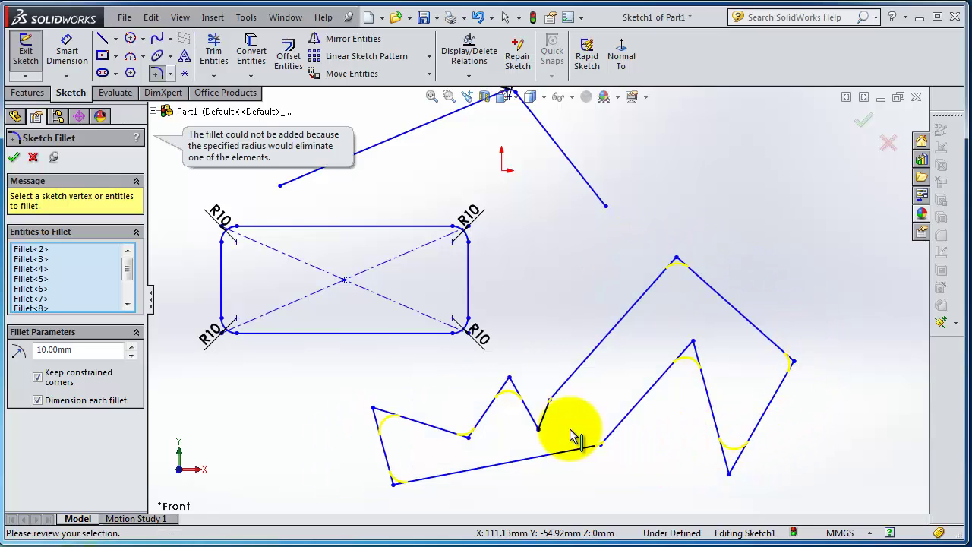
left_click(14, 156)
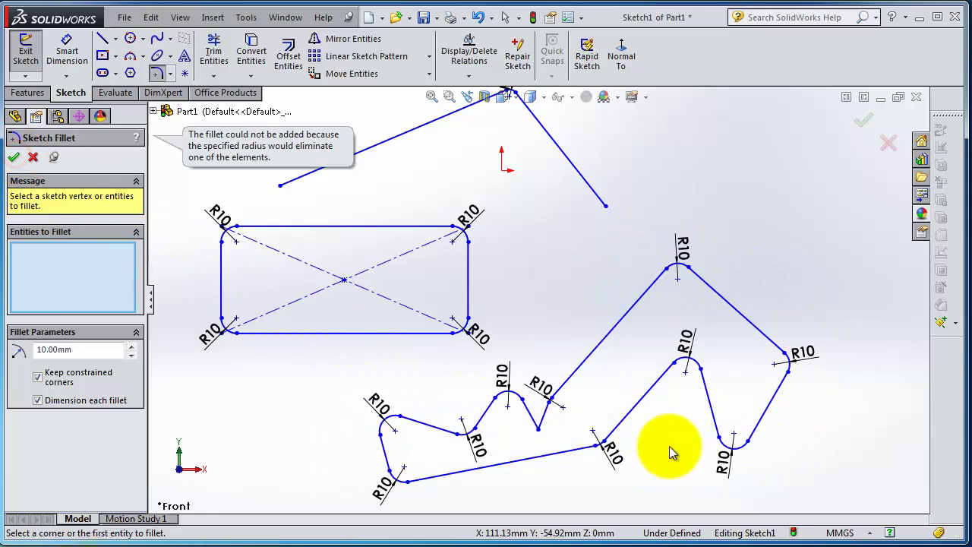
scroll(749, 456, "up", 2)
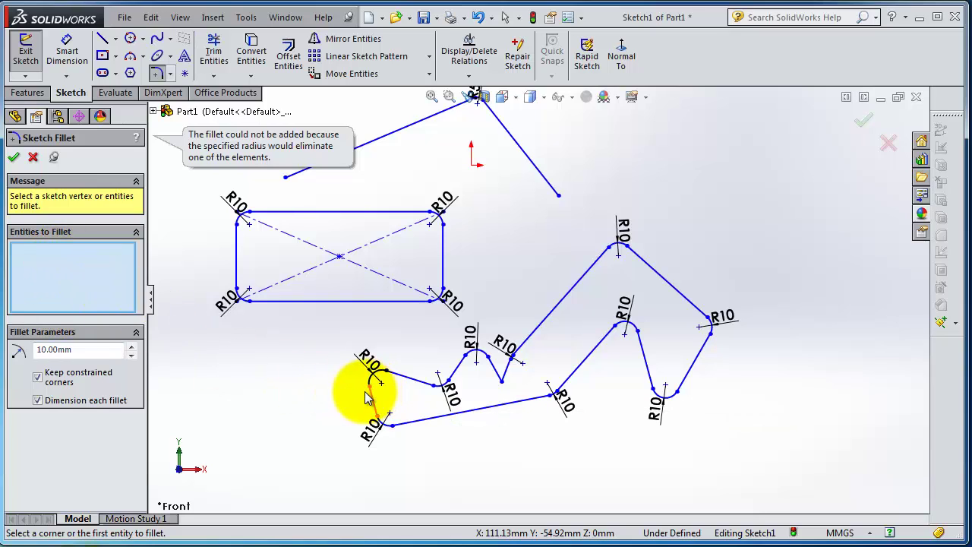
- Switch to box selection, box-select the sketch corners, then close the Sketch Fillet settings
right_click(254, 402)
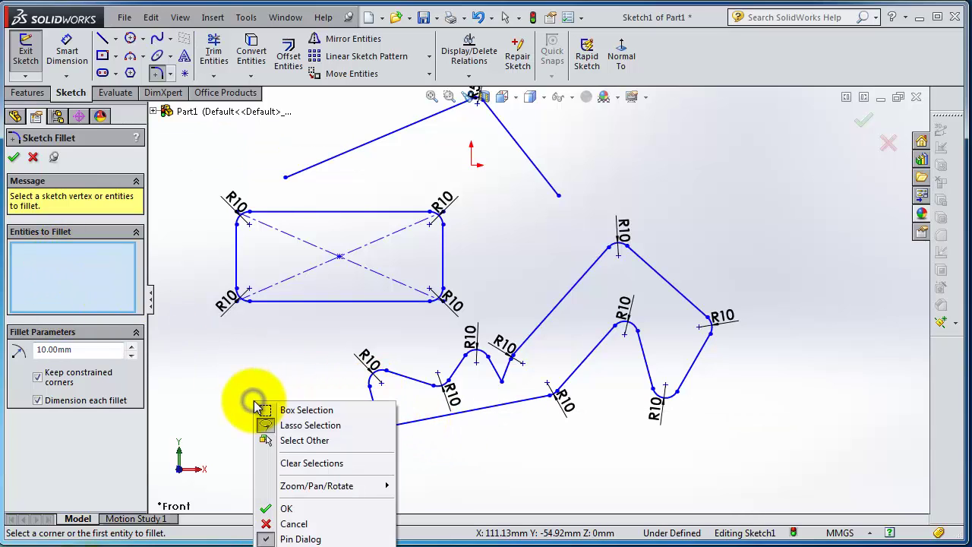
left_click(310, 410)
left_click_drag(772, 259, 363, 462)
mouse_move(178, 220)
left_mouse_down()
mouse_move(554, 421)
mouse_move(652, 488)
mouse_move(641, 478)
left_mouse_up()
left_click(33, 157)
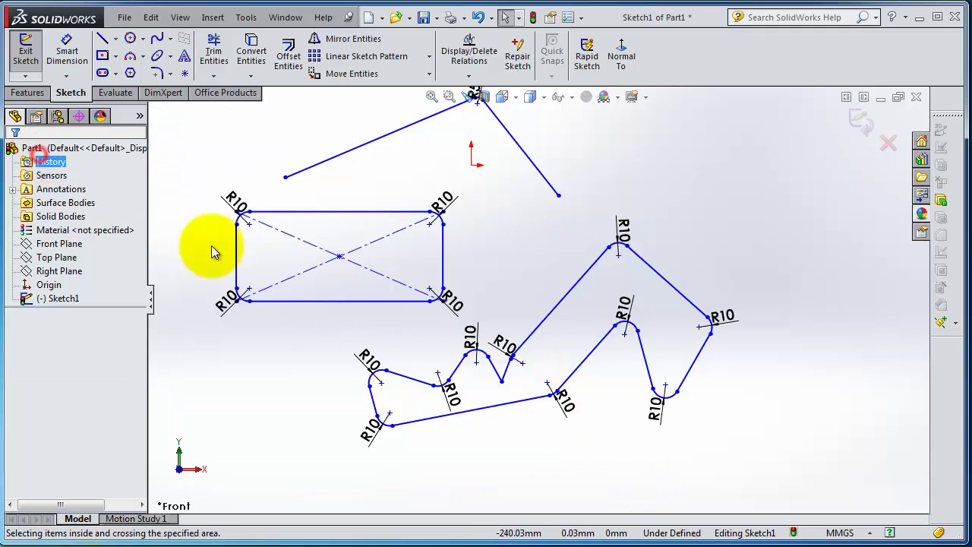
scroll(694, 395, "up", 2)
scroll(654, 398, "down", 4)
scroll(467, 408, "up", 3)
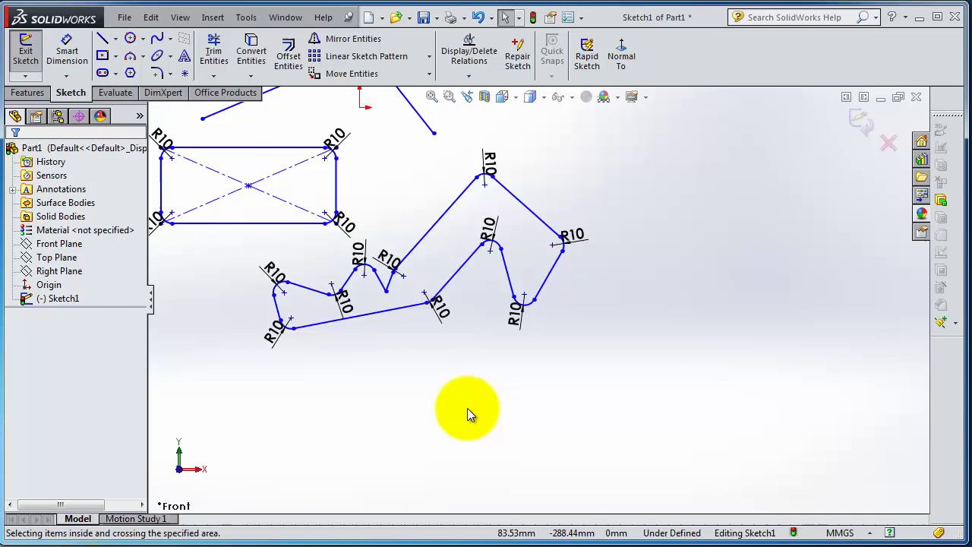